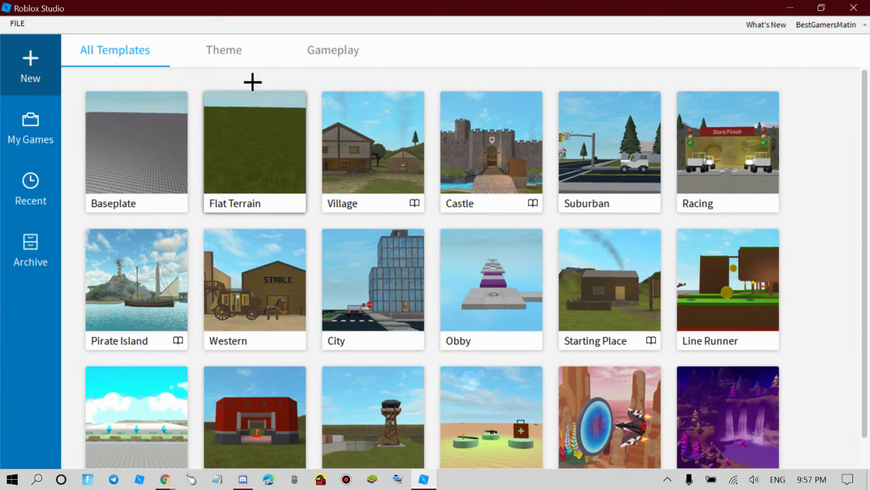
# Create a new place from the Flat Terrain template under All Templates
pyautogui.click(246, 159)
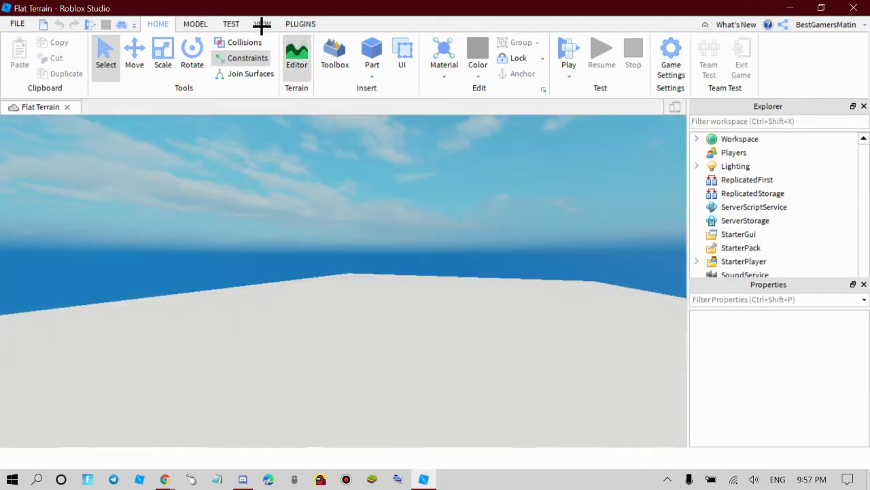
# Hide the Properties panel from the View tab
pyautogui.scroll(5, 296, 238)
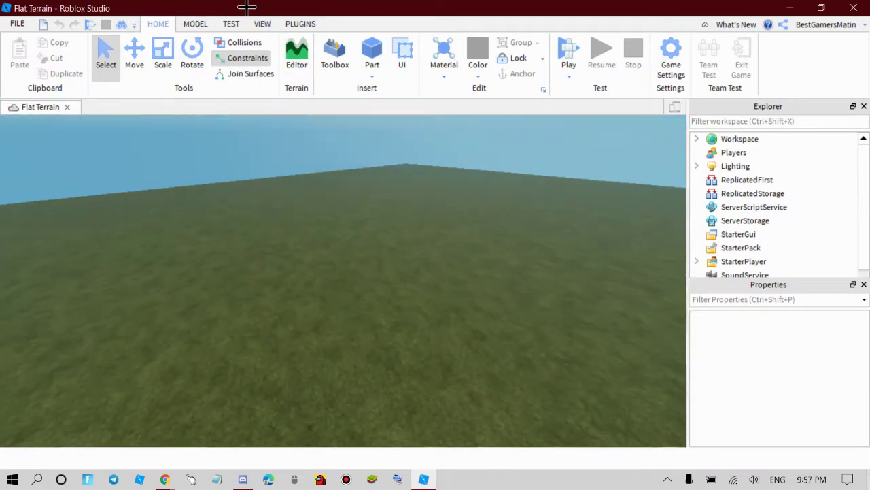
pyautogui.click(263, 24)
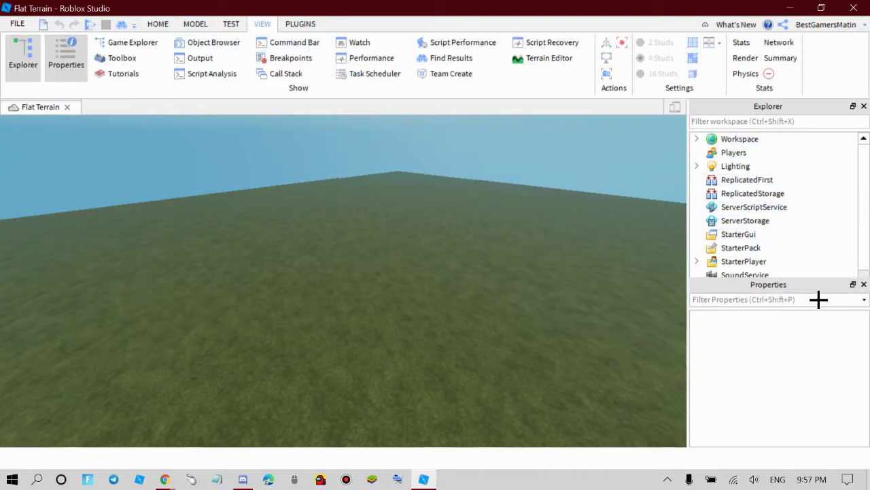
pyautogui.click(864, 284)
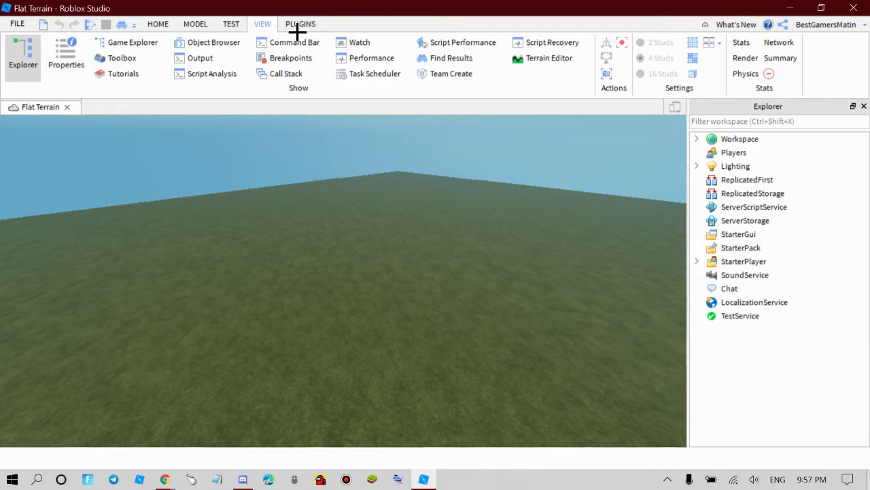
# Open and close Game Explorer, then re-enable Properties from the ribbon's panel list
pyautogui.click(145, 46)
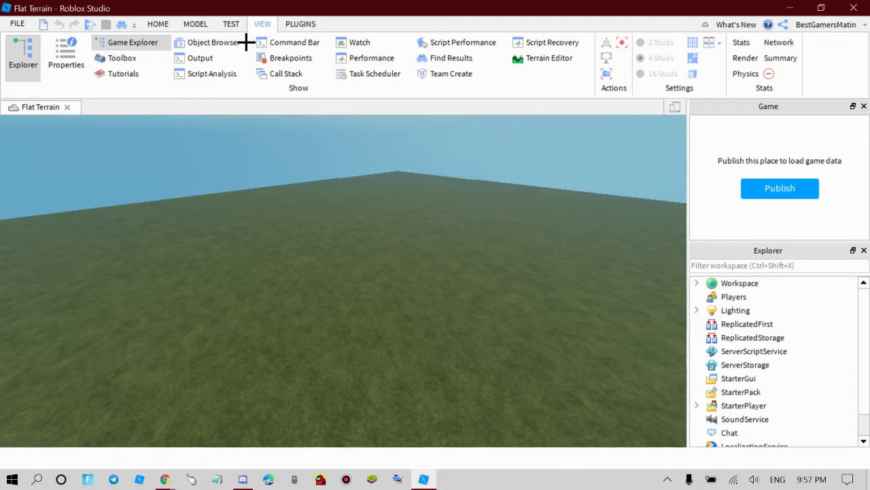
pyautogui.click(864, 107)
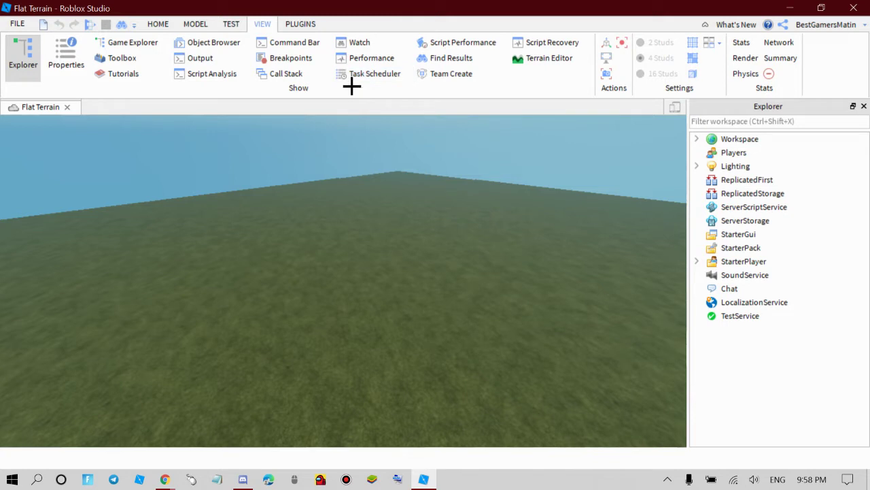
pyautogui.rightClick(548, 88)
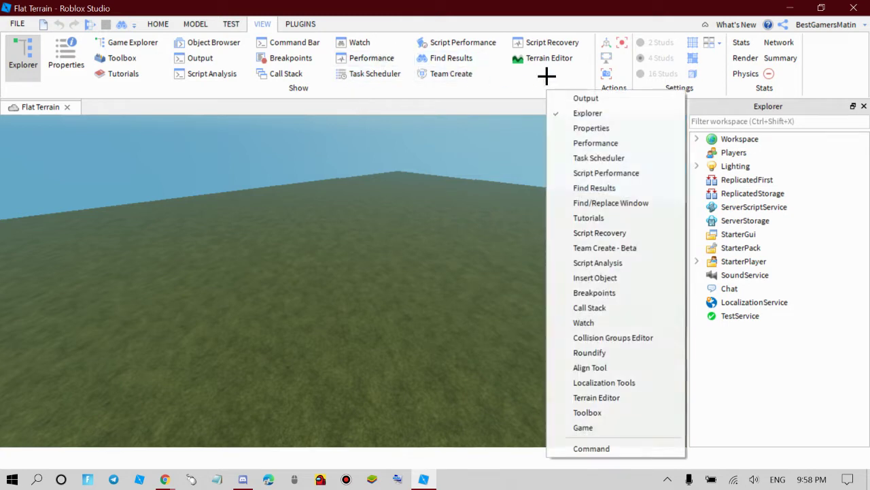
pyautogui.click(604, 128)
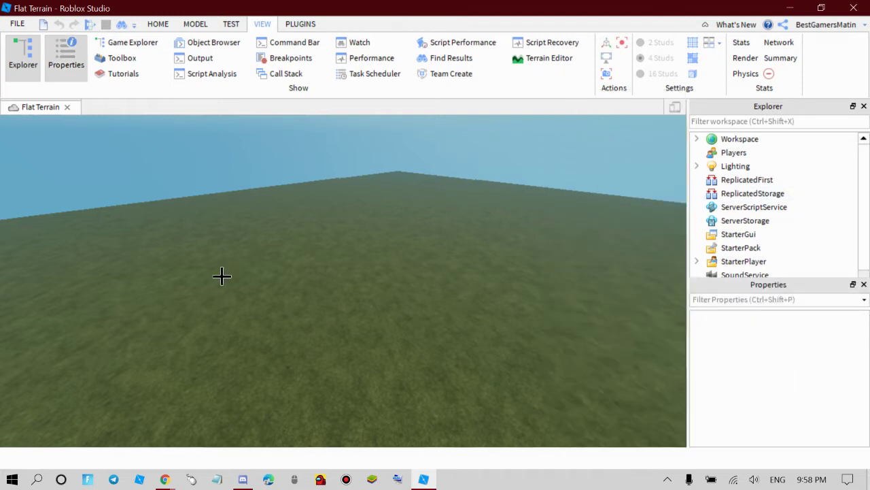
# Expand Lighting in Explorer and delete its Atmosphere object
pyautogui.scroll(-5, 240, 287)
pyautogui.scroll(10, 243, 287)
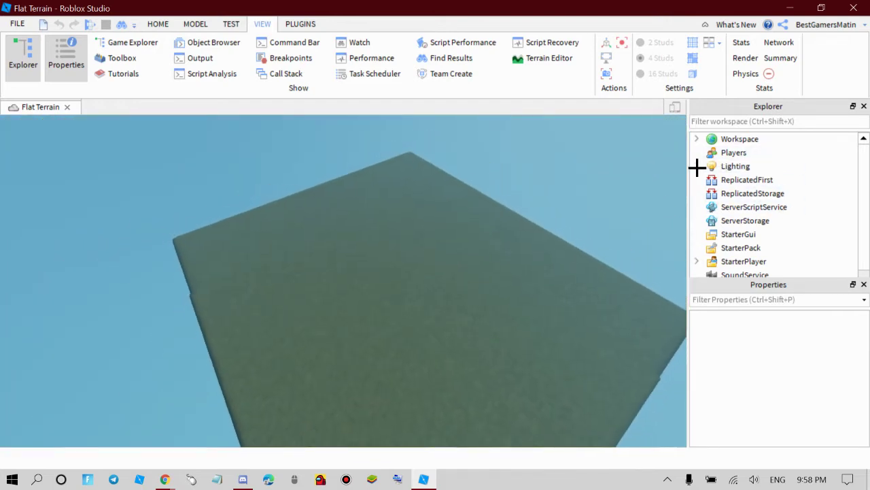
pyautogui.click(696, 166)
pyautogui.click(749, 181)
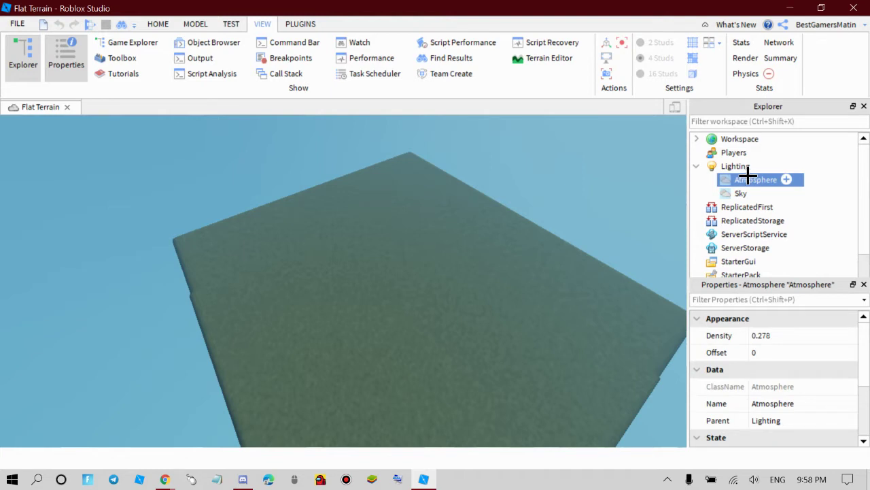
pyautogui.press('Delete')
# Zoom, orbit and tilt the camera to view the terrain without haze
pyautogui.scroll(5, 581, 225)
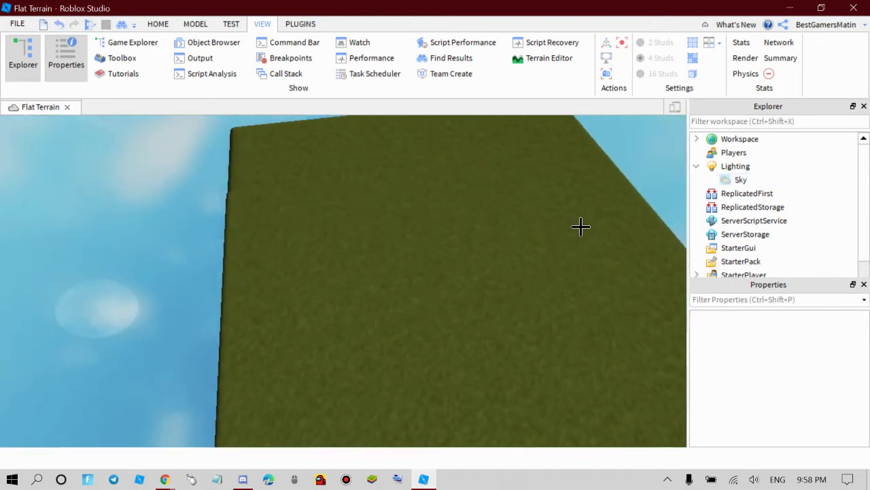
pyautogui.scroll(-3, 580, 226)
pyautogui.scroll(3, 335, 241)
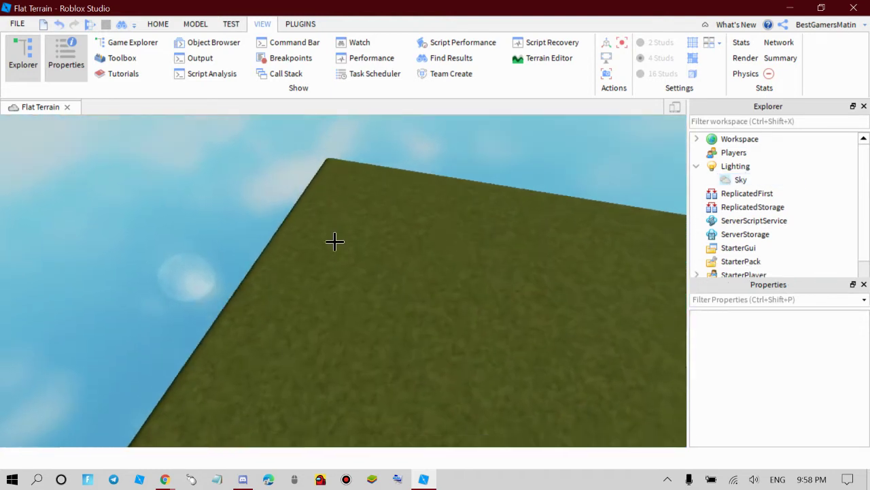
pyautogui.moveTo(335, 241); pyautogui.dragTo(334, 241, button='right')
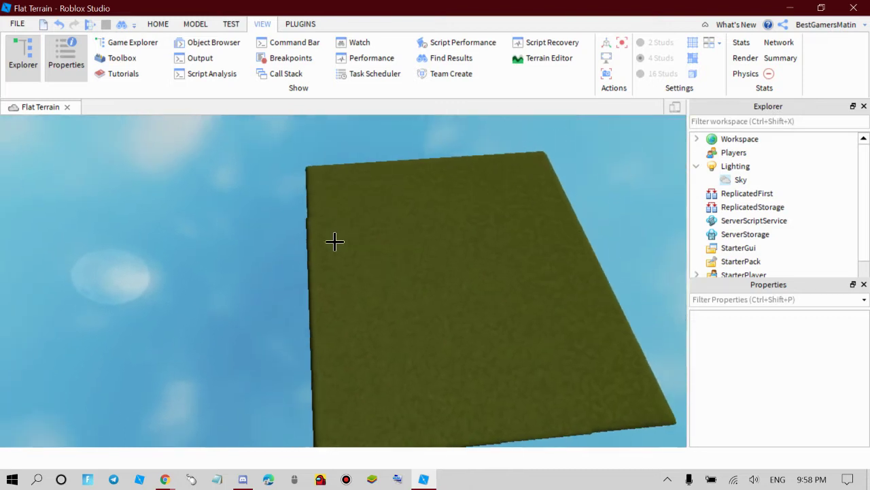
pyautogui.scroll(2, 334, 240)
pyautogui.scroll(4, 305, 229)
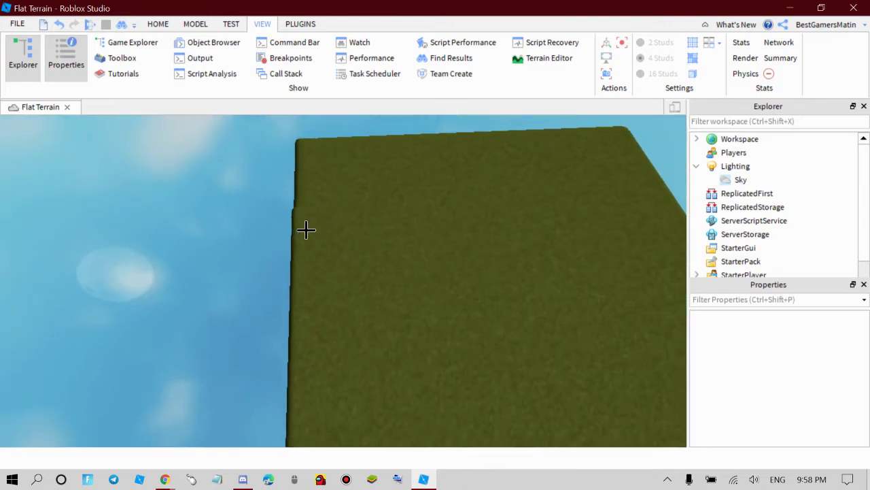
pyautogui.scroll(5, 306, 230)
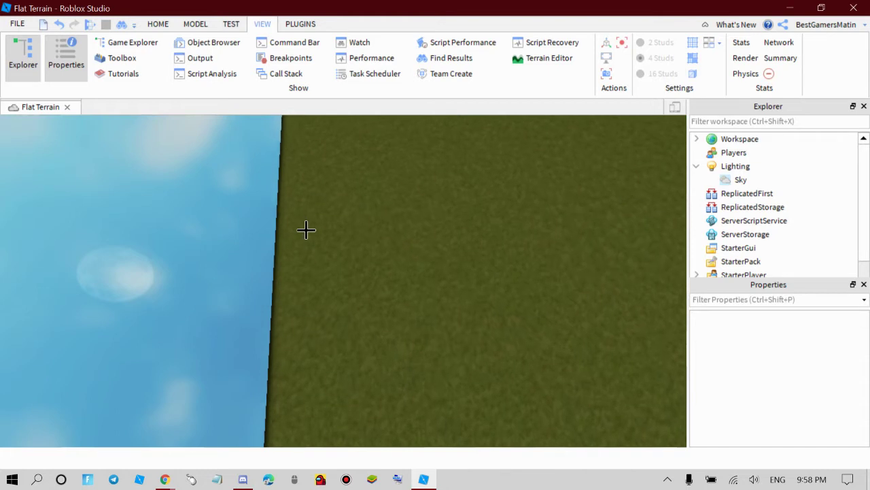
pyautogui.scroll(-5, 312, 231)
pyautogui.scroll(5, 306, 229)
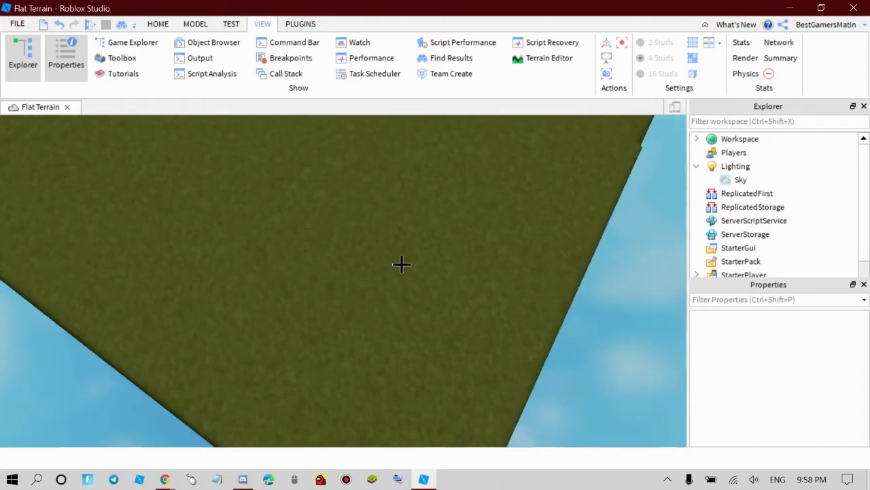
pyautogui.moveTo(401, 264); pyautogui.dragTo(443, 216, button='right')
# Undo the Atmosphere deletion, then delete Atmosphere from Lighting again, leaving only Sky
pyautogui.click(698, 167)
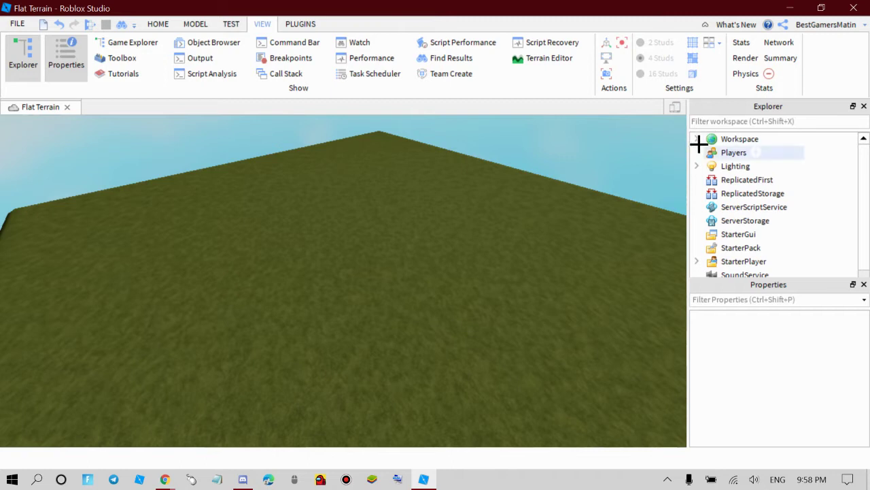
pyautogui.click(693, 166)
pyautogui.click(694, 166)
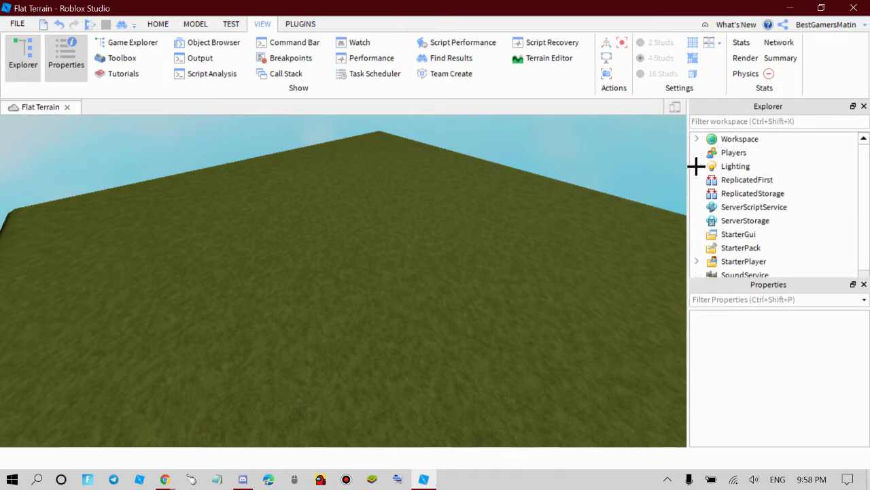
pyautogui.click(701, 170)
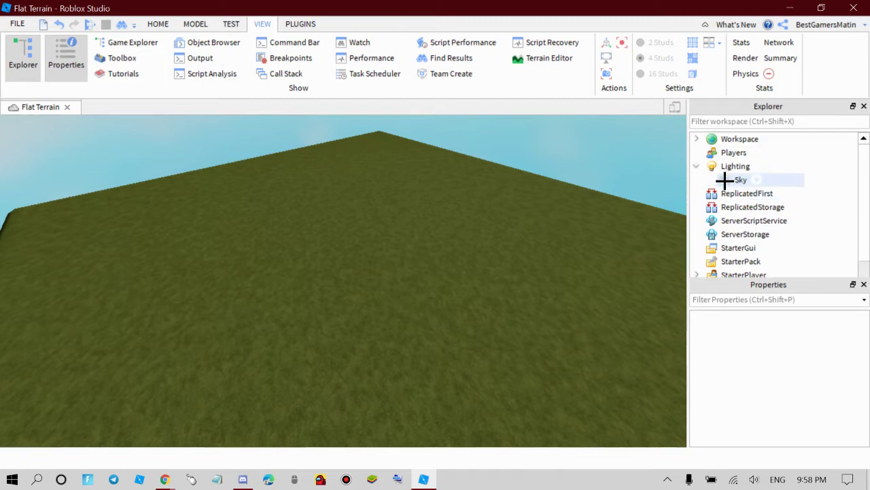
pyautogui.click(59, 24)
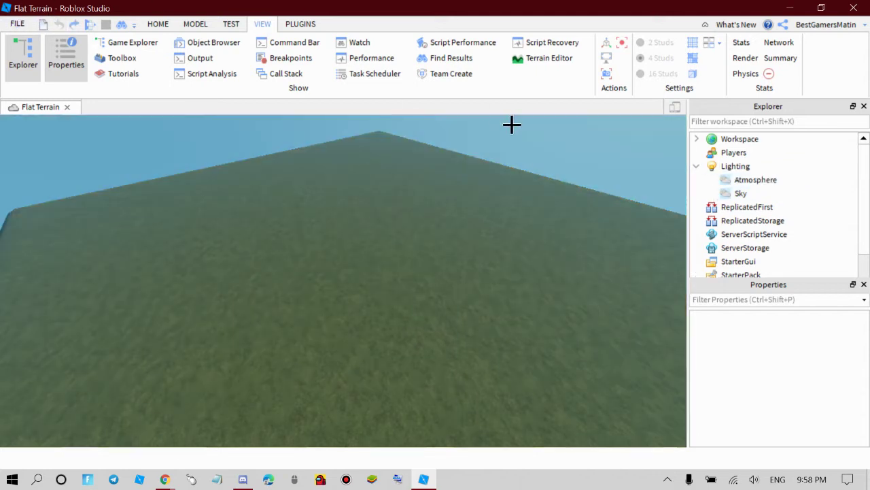
pyautogui.click(729, 180)
pyautogui.press('Delete')
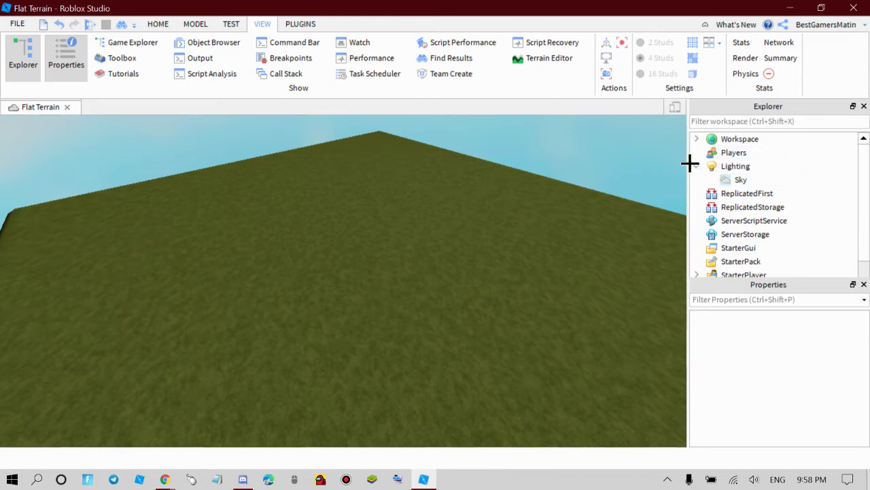
pyautogui.click(697, 166)
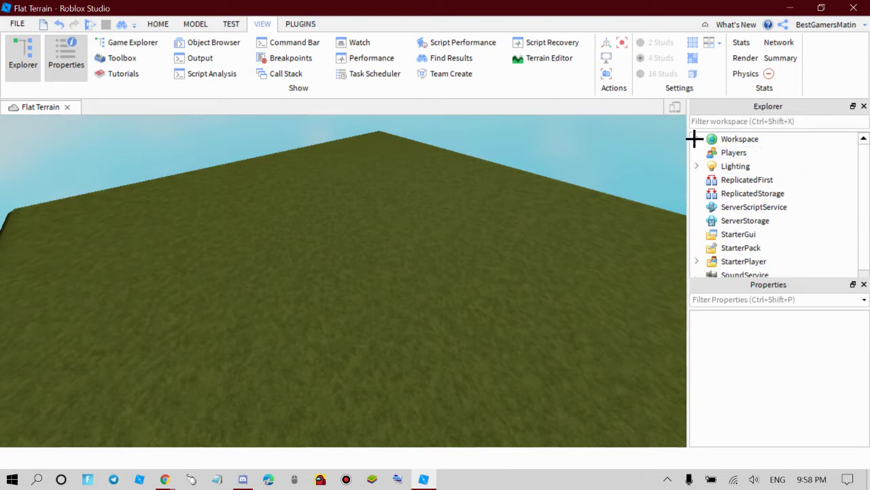
# Select Terrain under Workspace and bring its Appearance properties, including Decoration, into view
pyautogui.click(696, 139)
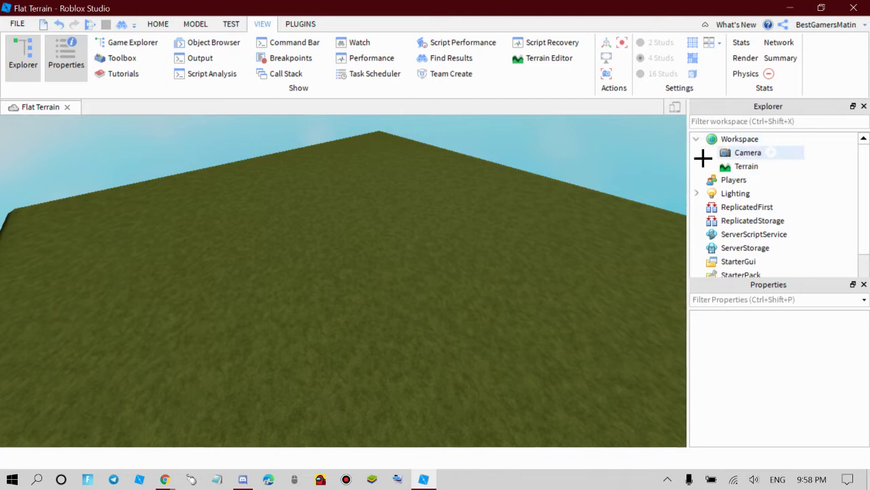
pyautogui.click(740, 165)
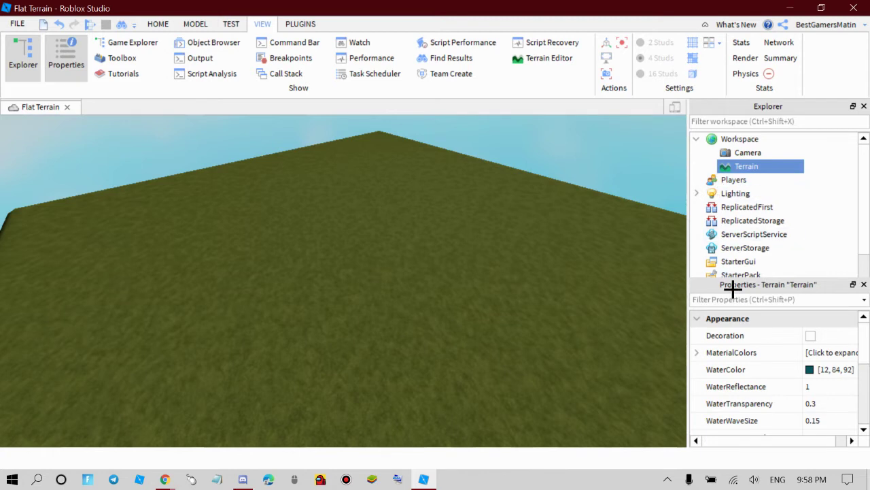
pyautogui.scroll(-3, 827, 355)
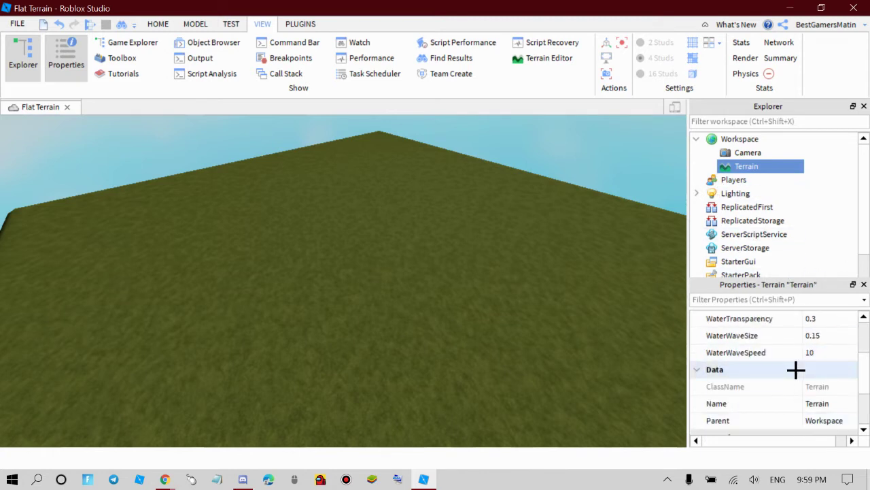
pyautogui.scroll(3, 812, 367)
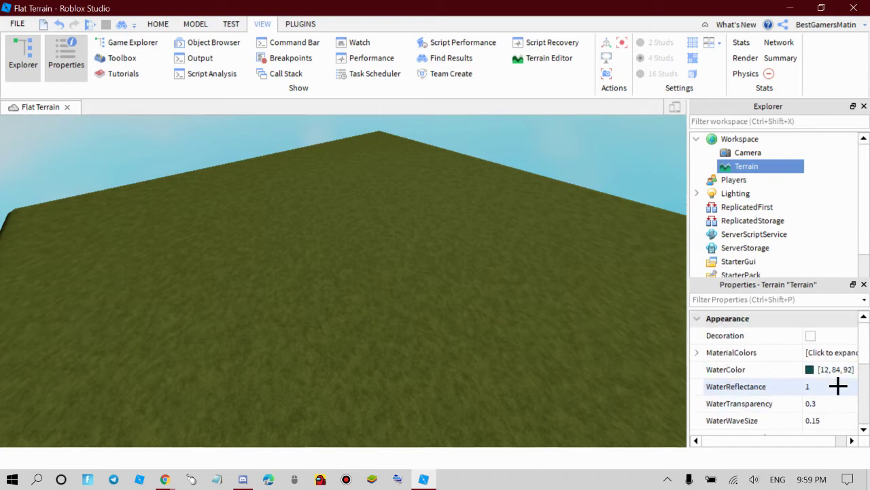
pyautogui.scroll(-1, 812, 384)
pyautogui.scroll(1, 799, 371)
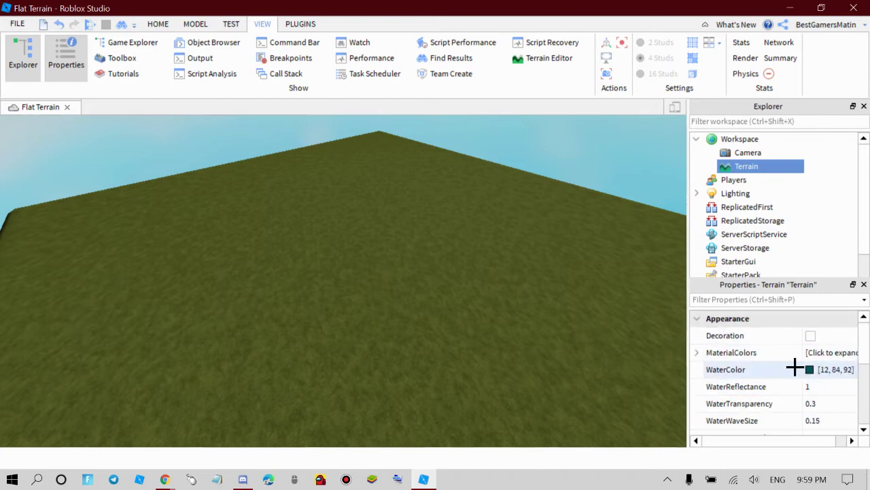
pyautogui.click(696, 318)
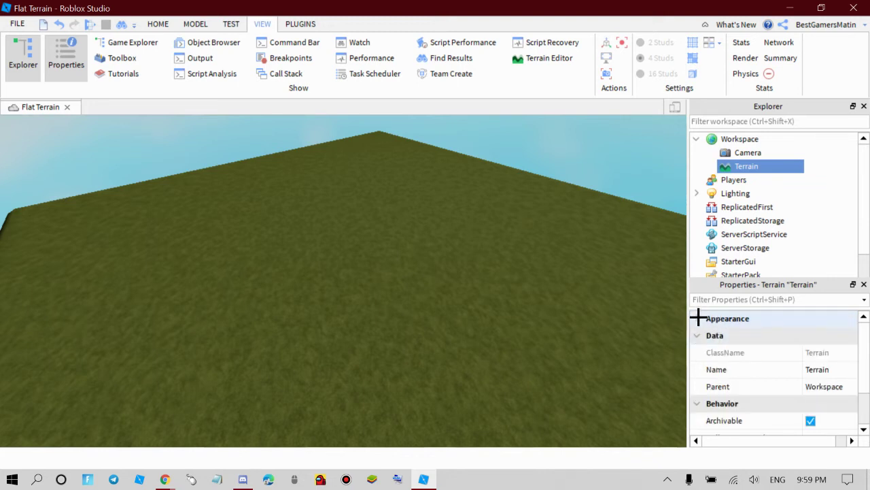
pyautogui.click(698, 318)
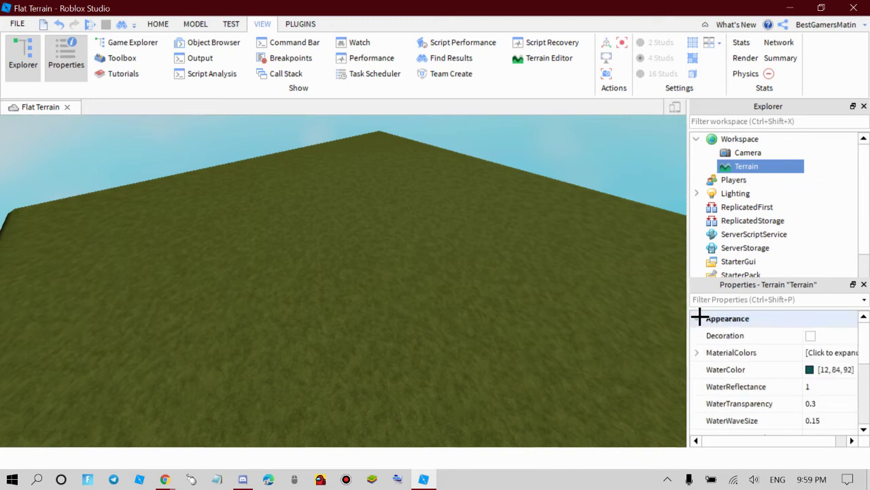
# Check Terrain's Decoration property and zoom and orbit to inspect the grass blades
pyautogui.click(810, 340)
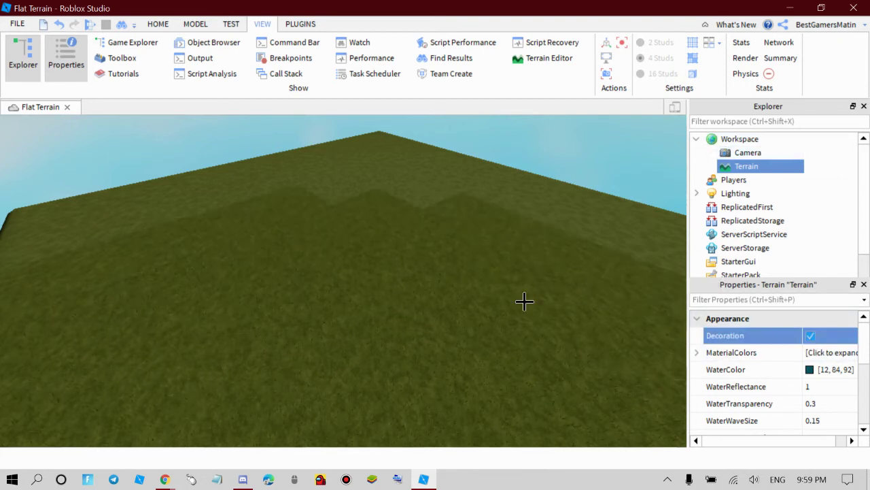
pyautogui.scroll(5, 519, 297)
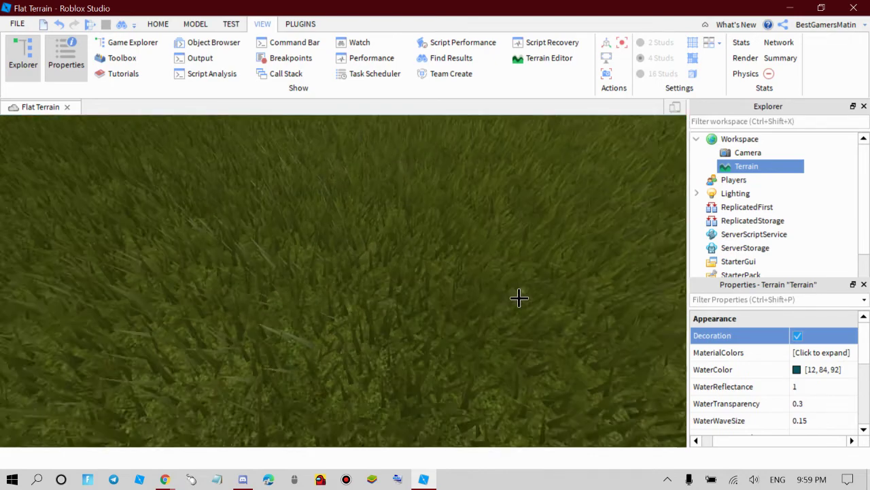
pyautogui.scroll(2, 520, 298)
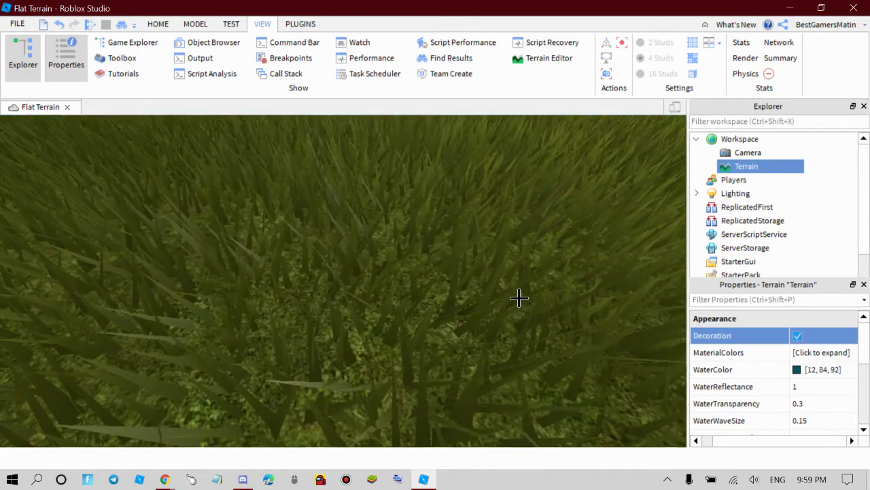
pyautogui.scroll(4, 521, 303)
pyautogui.scroll(-6, 523, 309)
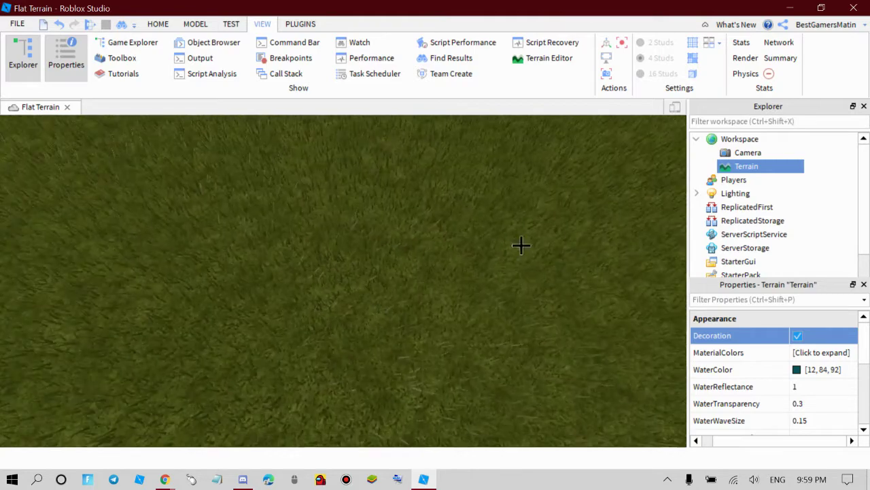
pyautogui.moveTo(499, 227); pyautogui.dragTo(500, 227, button='right')
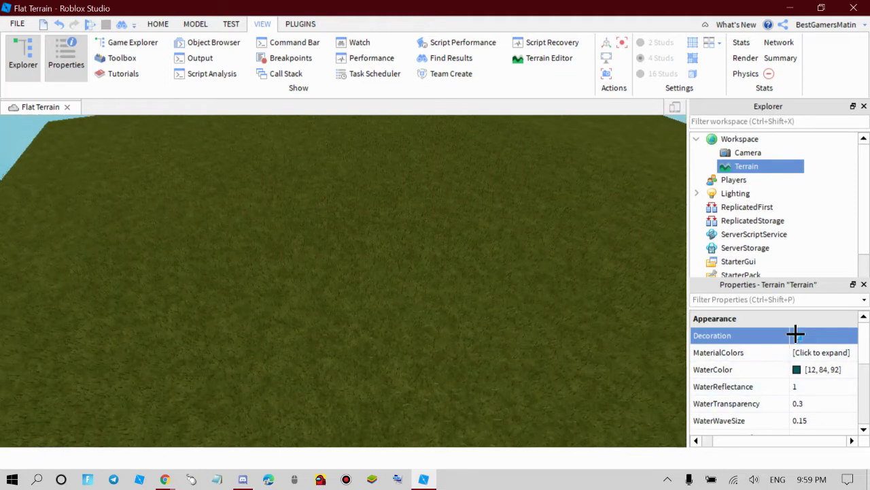
# Toggle Decoration off and on to compare the ground with and without grass, then deselect Terrain
pyautogui.click(799, 336)
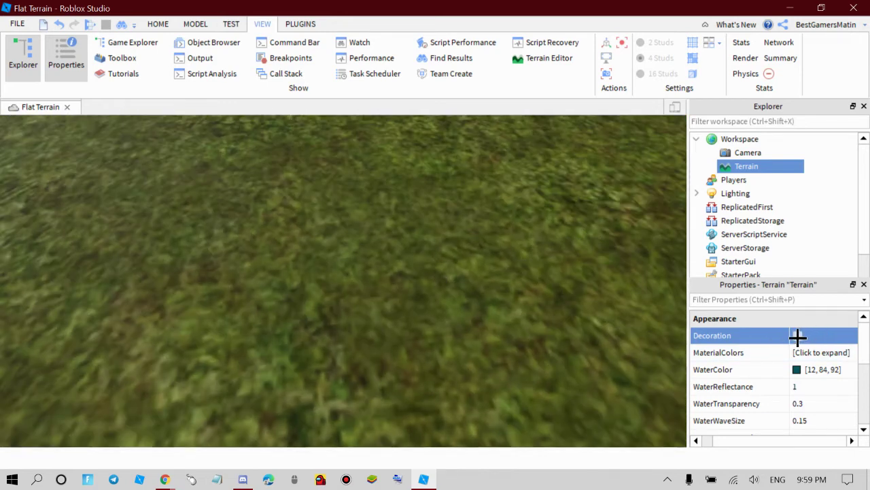
pyautogui.click(797, 335)
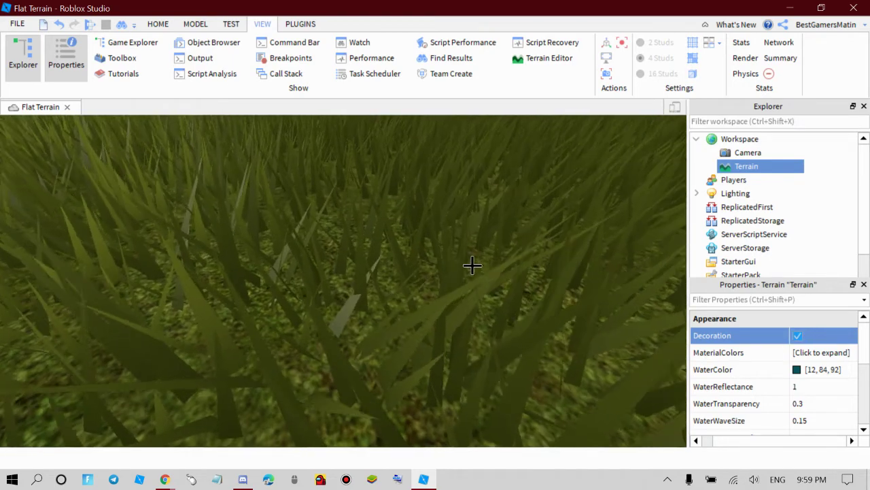
pyautogui.scroll(3, 476, 263)
pyautogui.scroll(-2, 424, 262)
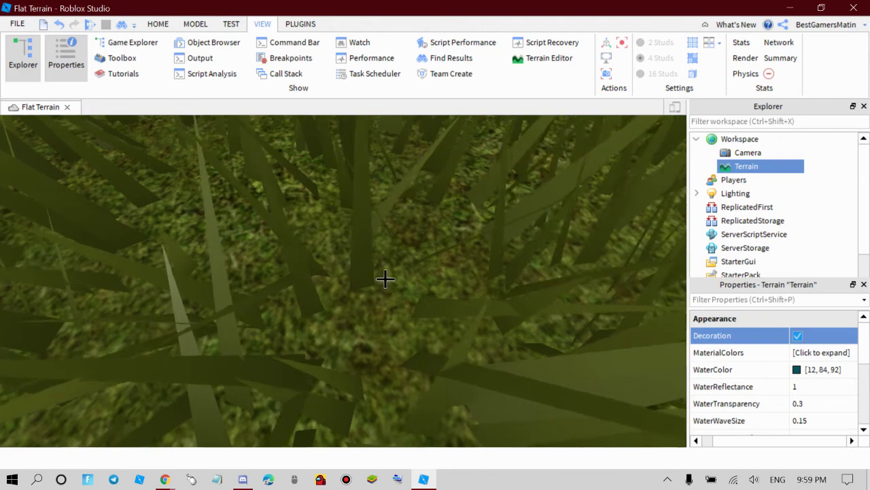
pyautogui.scroll(-3, 347, 286)
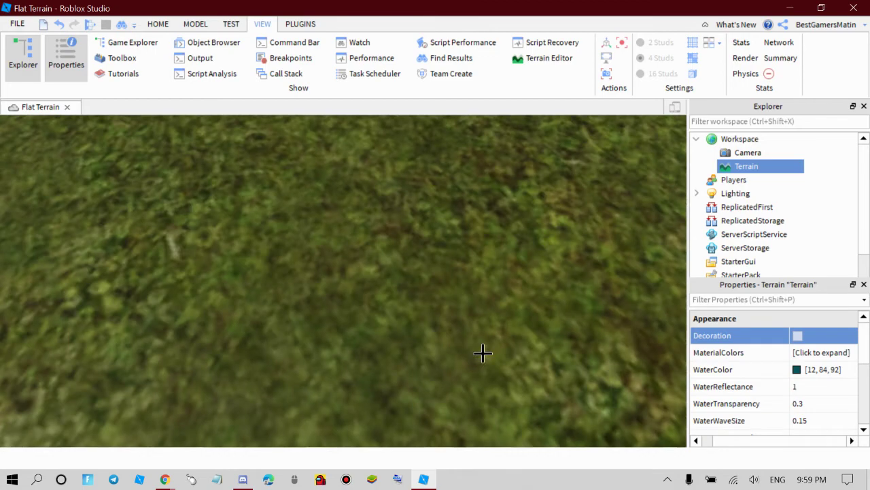
pyautogui.click(798, 336)
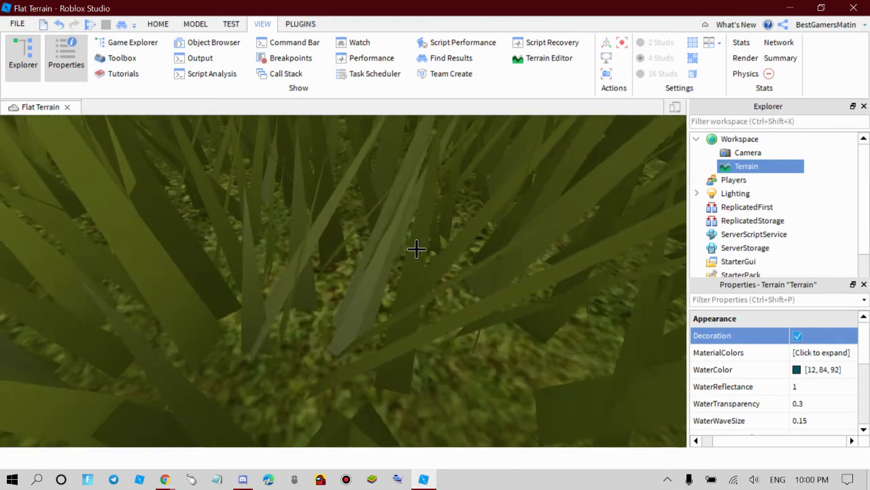
pyautogui.click(510, 229)
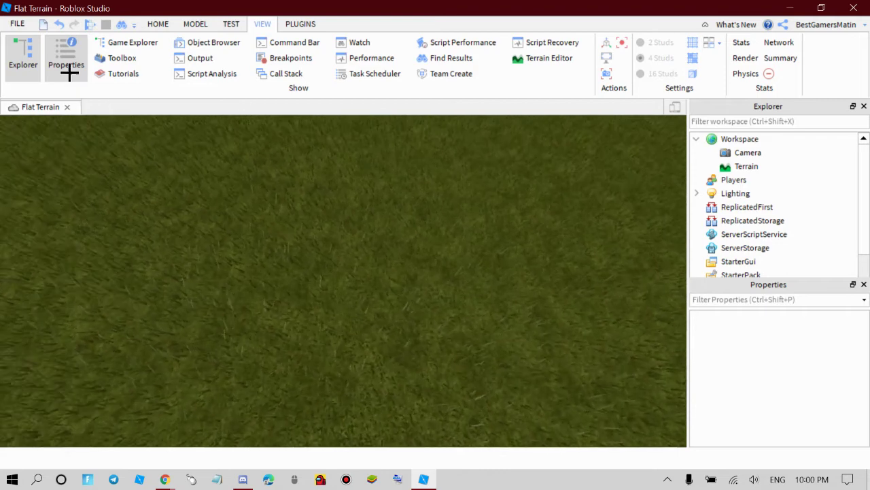
# Repeatedly toggle the Explorer and Properties panels on and off from the View tab
pyautogui.click(68, 68)
pyautogui.click(15, 62)
pyautogui.click(19, 59)
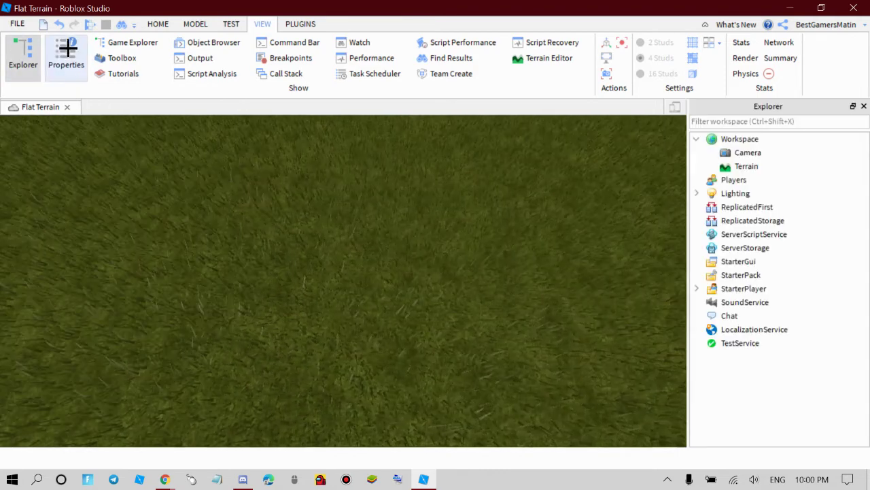
pyautogui.click(66, 54)
pyautogui.click(35, 55)
pyautogui.click(53, 53)
pyautogui.click(27, 56)
pyautogui.click(53, 53)
pyautogui.click(27, 56)
pyautogui.click(51, 54)
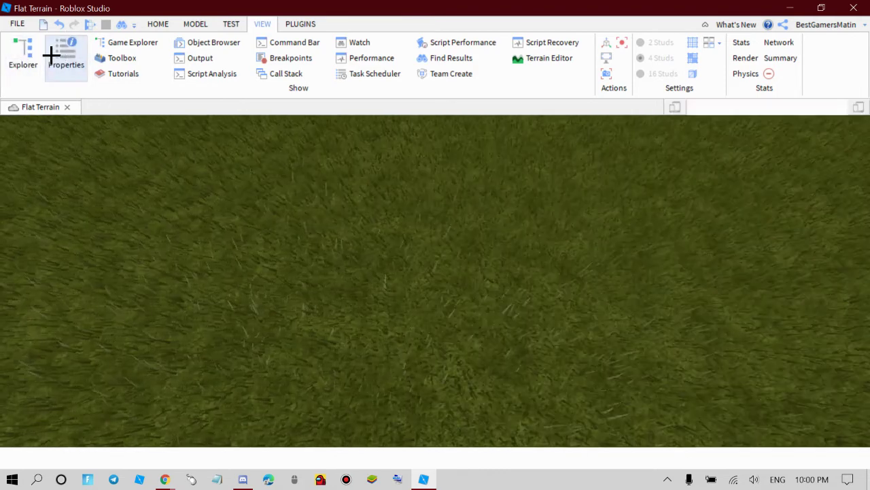
pyautogui.click(51, 54)
pyautogui.click(23, 58)
pyautogui.click(22, 58)
pyautogui.click(49, 57)
pyautogui.click(23, 55)
pyautogui.click(49, 57)
pyautogui.click(23, 58)
pyautogui.click(48, 59)
pyautogui.click(23, 59)
pyautogui.click(45, 59)
pyautogui.click(43, 54)
pyautogui.click(62, 57)
pyautogui.click(23, 64)
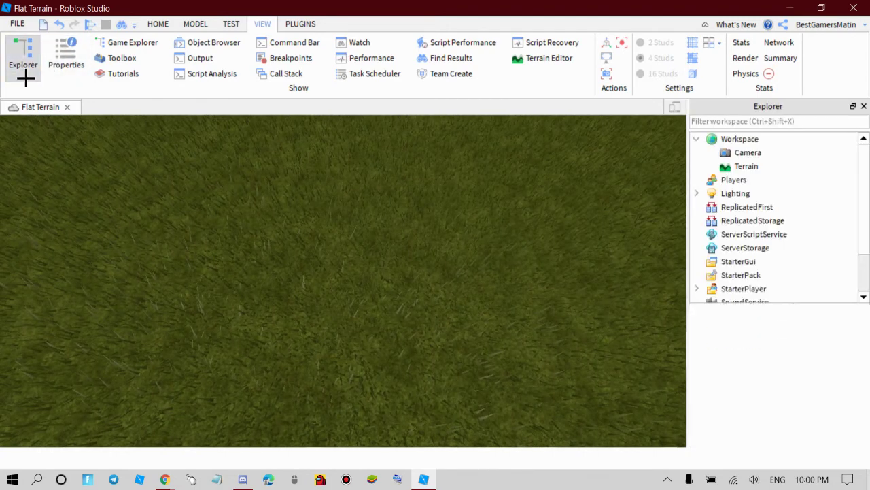
pyautogui.click(23, 68)
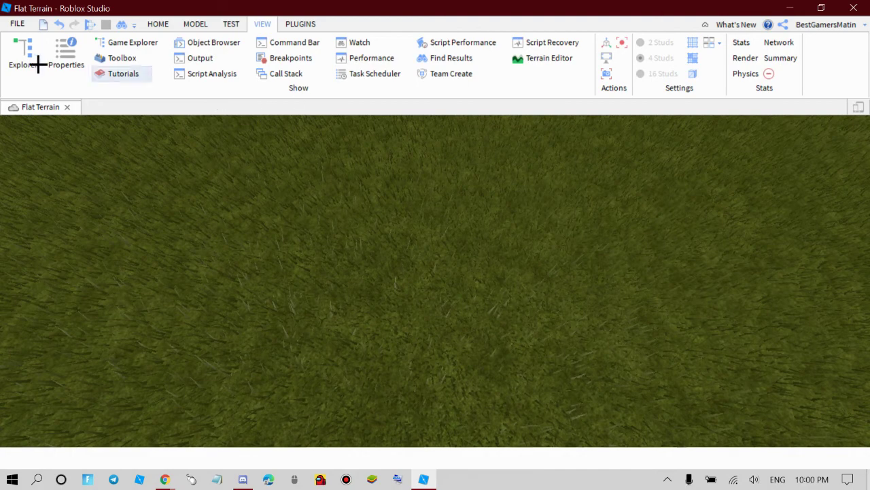
pyautogui.click(35, 61)
pyautogui.click(46, 58)
pyautogui.click(17, 64)
pyautogui.click(60, 59)
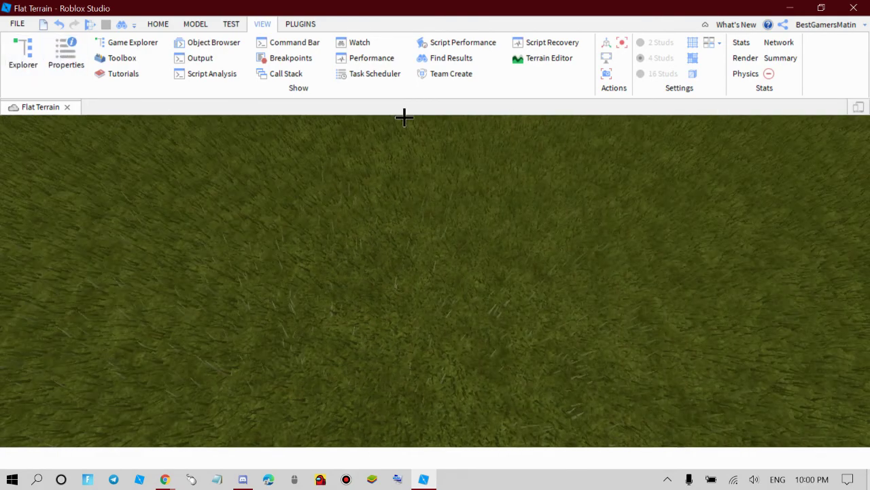
# Reopen Explorer and Properties, then close Flat Terrain without saving changes
pyautogui.moveTo(360, 247); pyautogui.dragTo(369, 227, button='right')
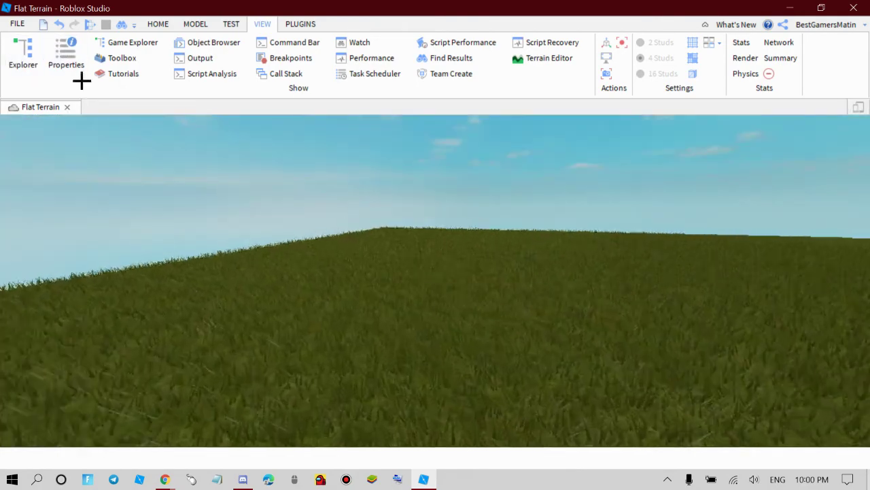
pyautogui.click(40, 63)
pyautogui.click(50, 64)
pyautogui.moveTo(377, 284); pyautogui.dragTo(381, 266, button='right')
pyautogui.click(853, 8)
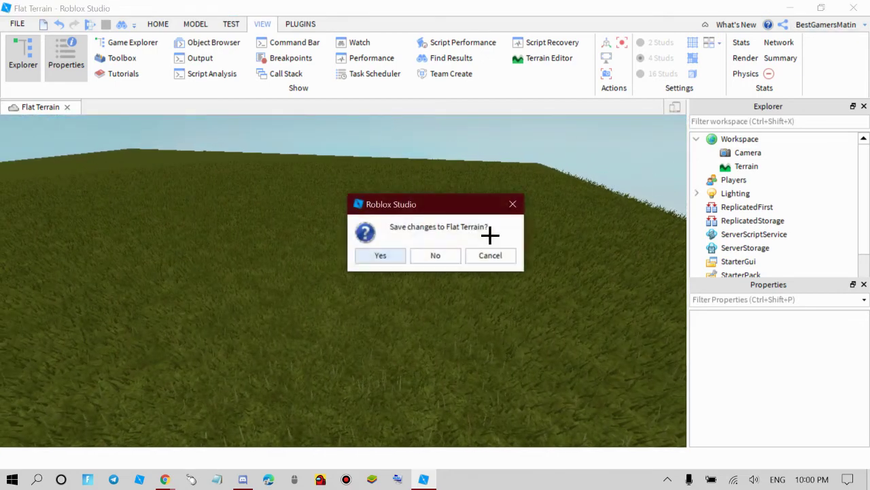
pyautogui.click(450, 258)
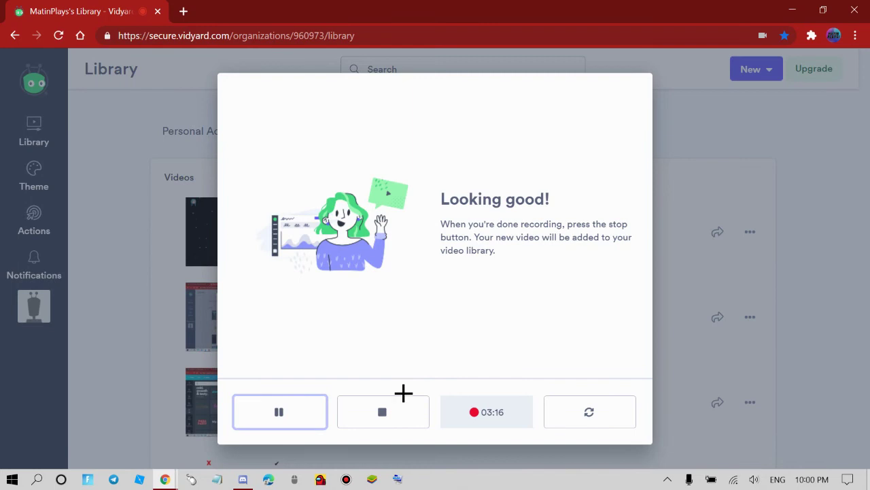